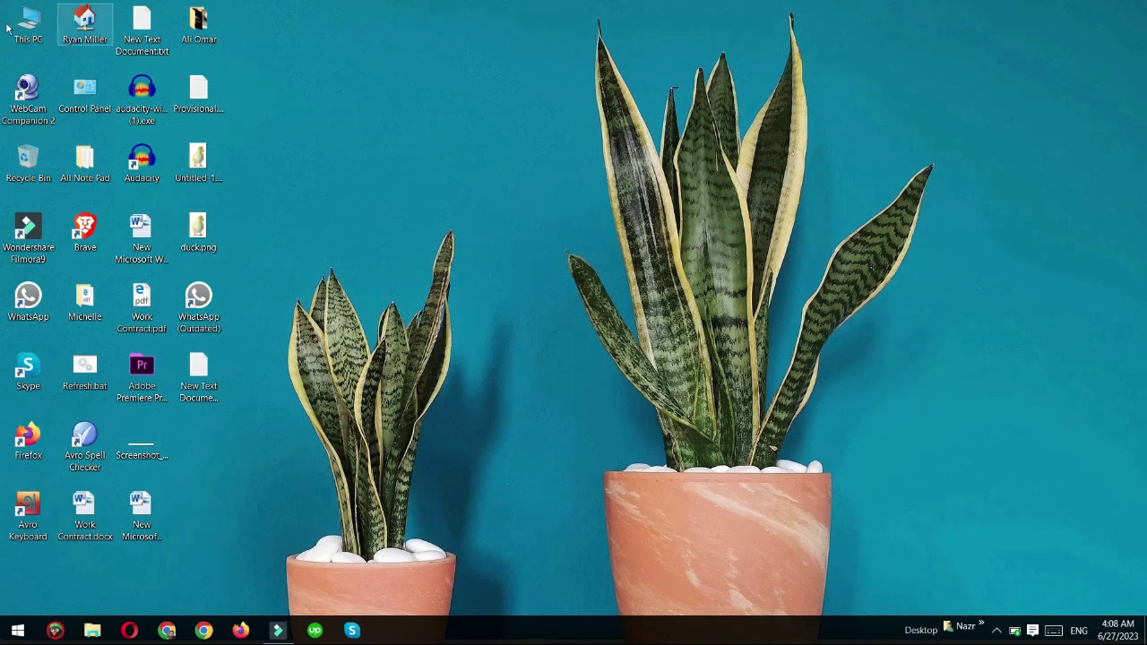
# Create a new text document on the desktop with its default name and open it in Notepad.
pyautogui.rightClick(384, 89)
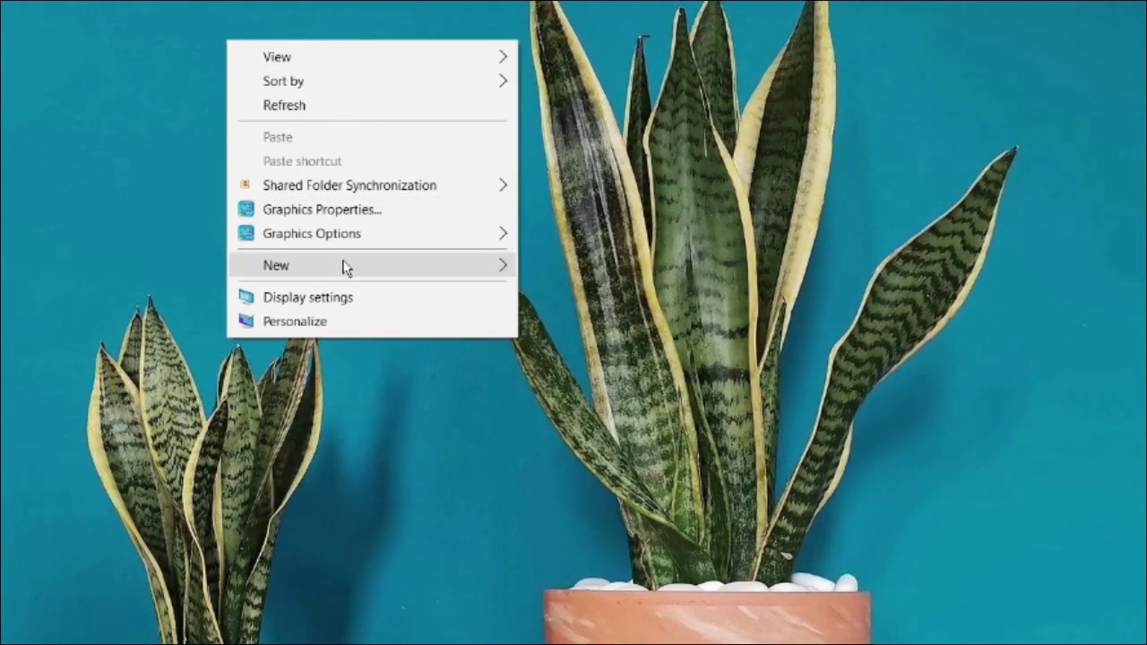
pyautogui.moveTo(345, 267)
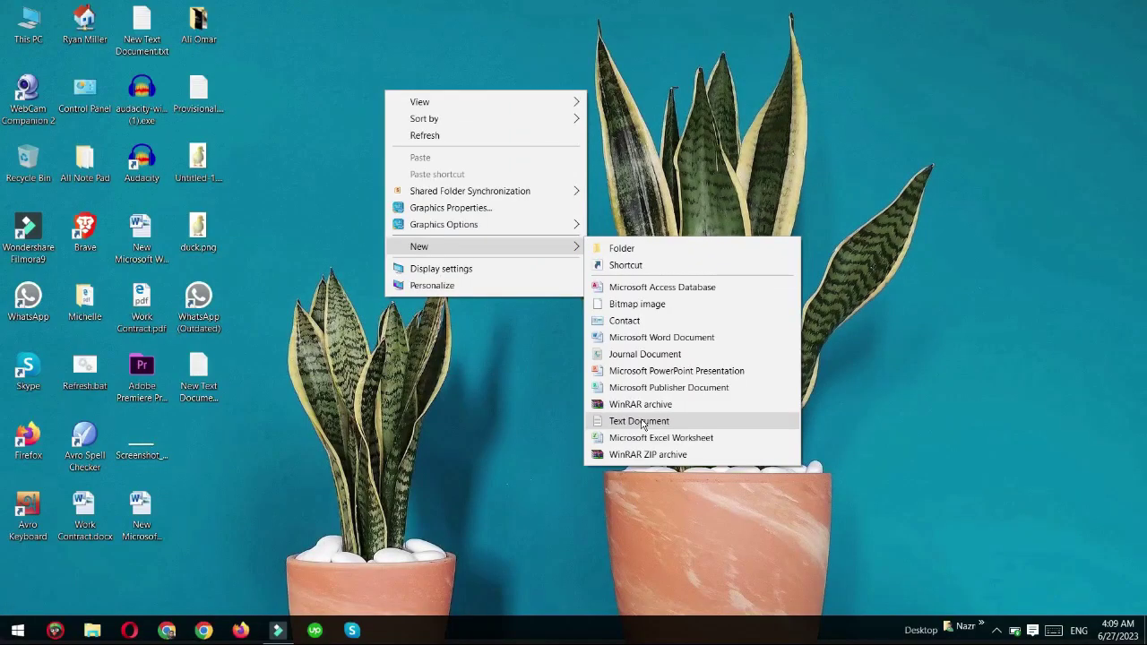
pyautogui.click(641, 421)
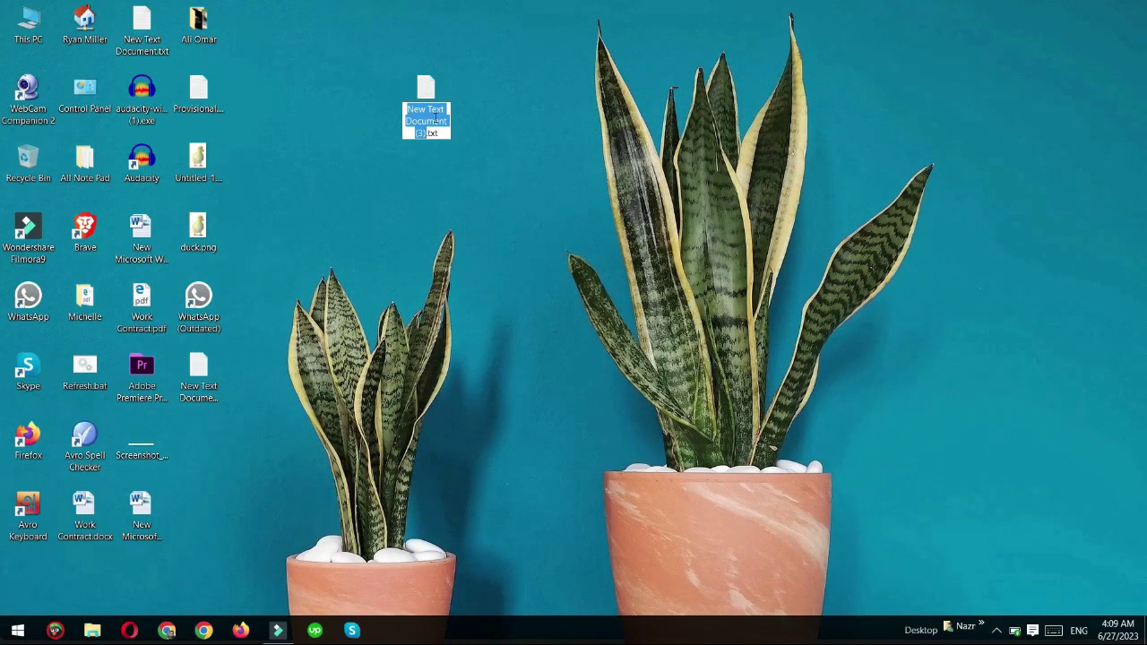
pyautogui.press('Return')
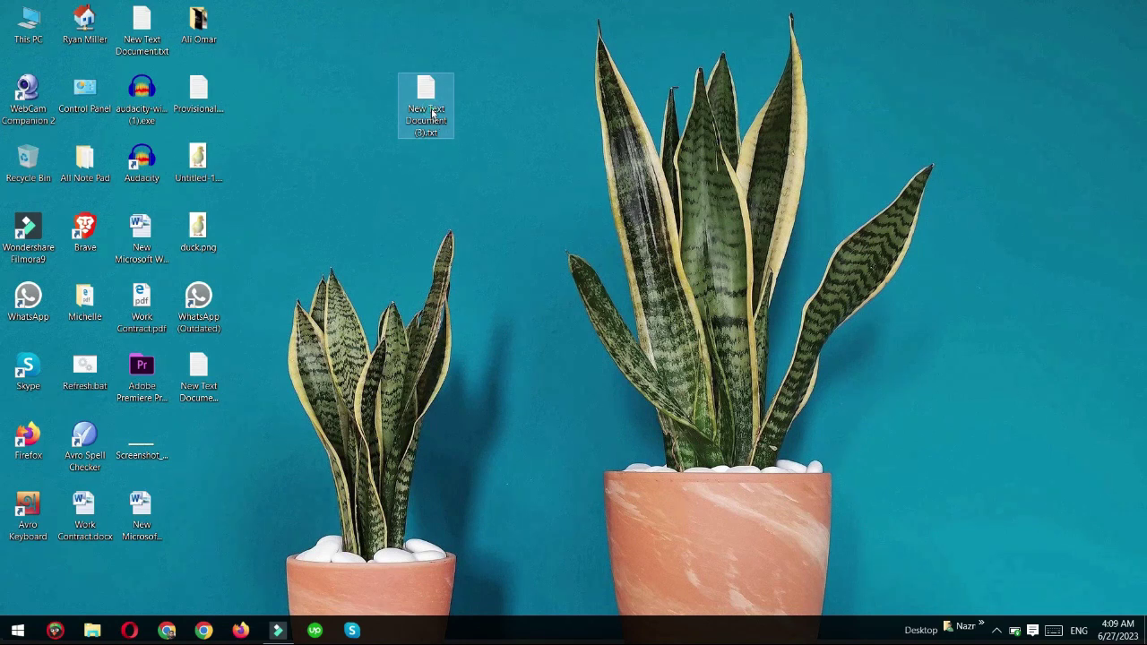
pyautogui.doubleClick(427, 105)
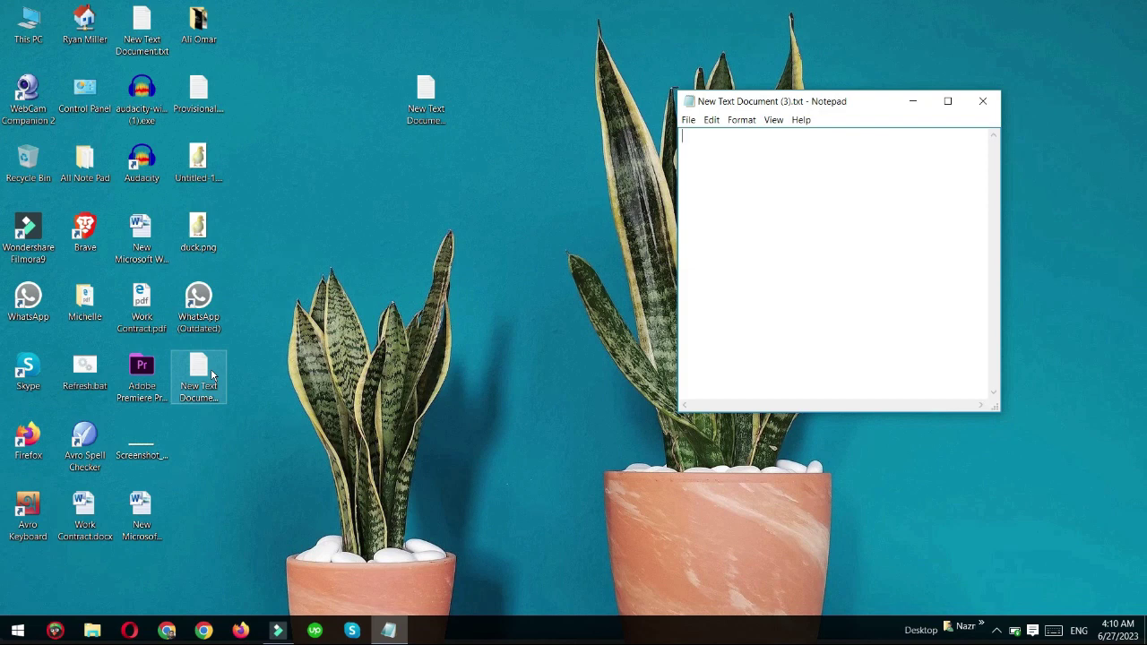
# Copy the whole speech script from New Text Document (2).txt and paste it into the empty New Text Document (3).txt.
pyautogui.press('alt')
pyautogui.doubleClick(200, 376)
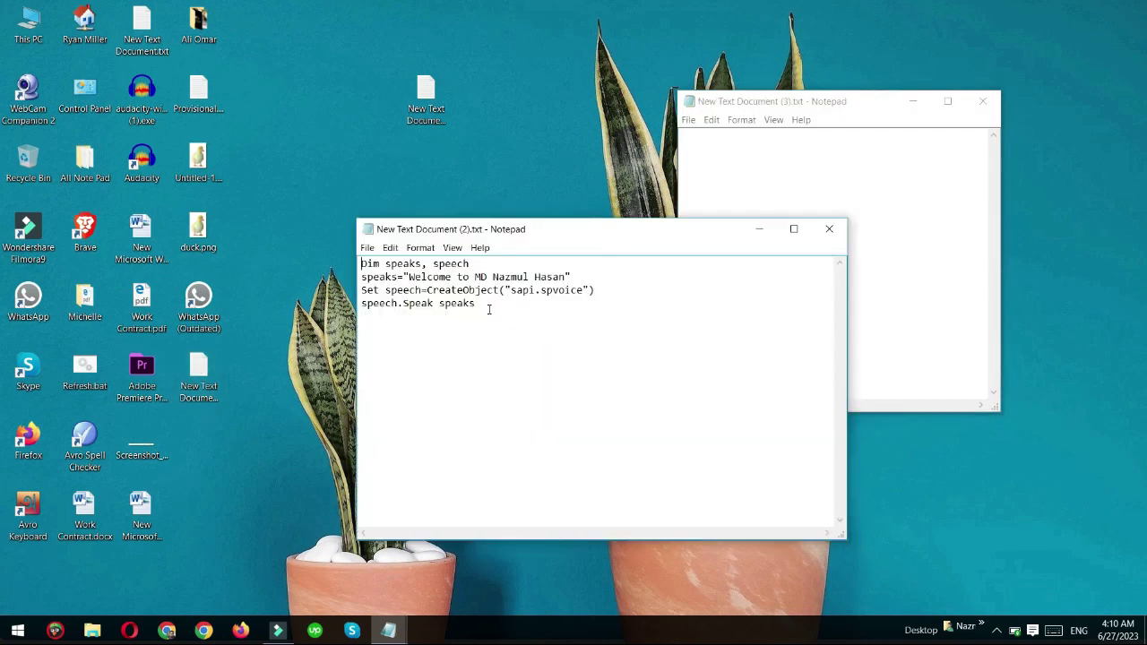
pyautogui.moveTo(476, 306); pyautogui.dragTo(361, 263)
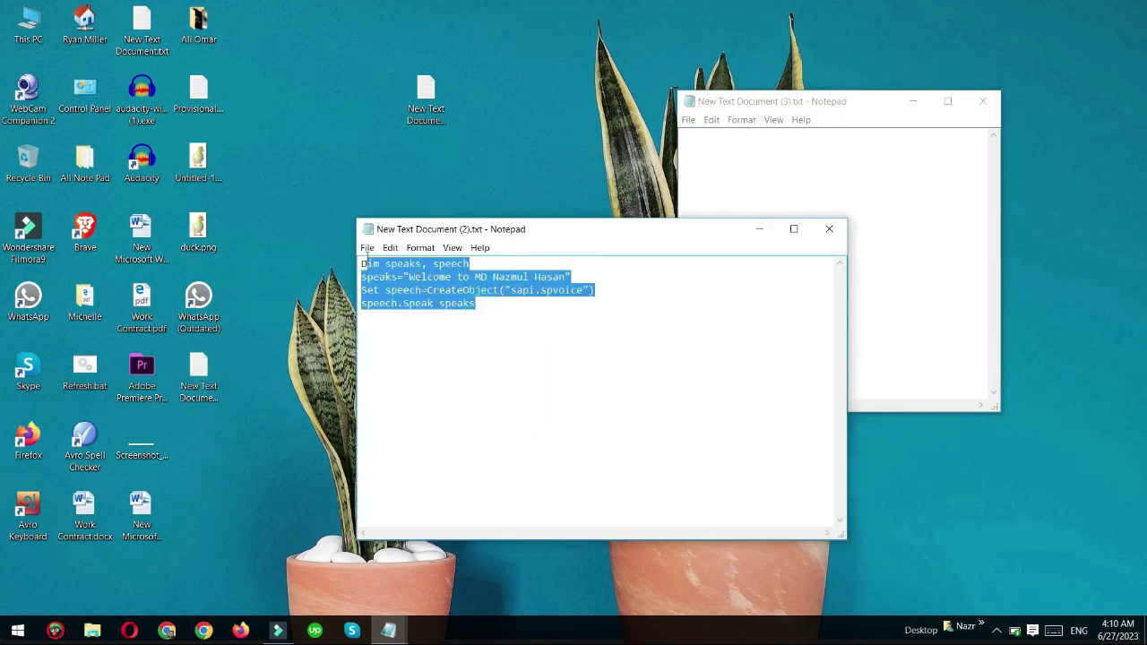
pyautogui.rightClick(410, 280)
pyautogui.click(441, 324)
pyautogui.click(758, 229)
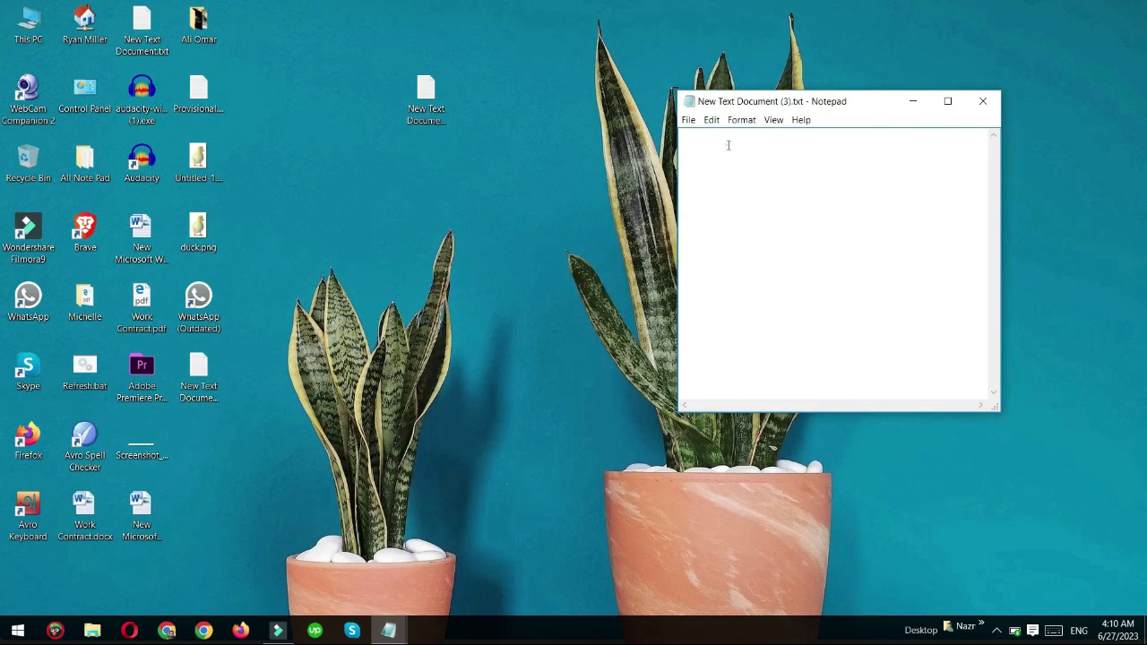
pyautogui.rightClick(728, 145)
pyautogui.click(769, 213)
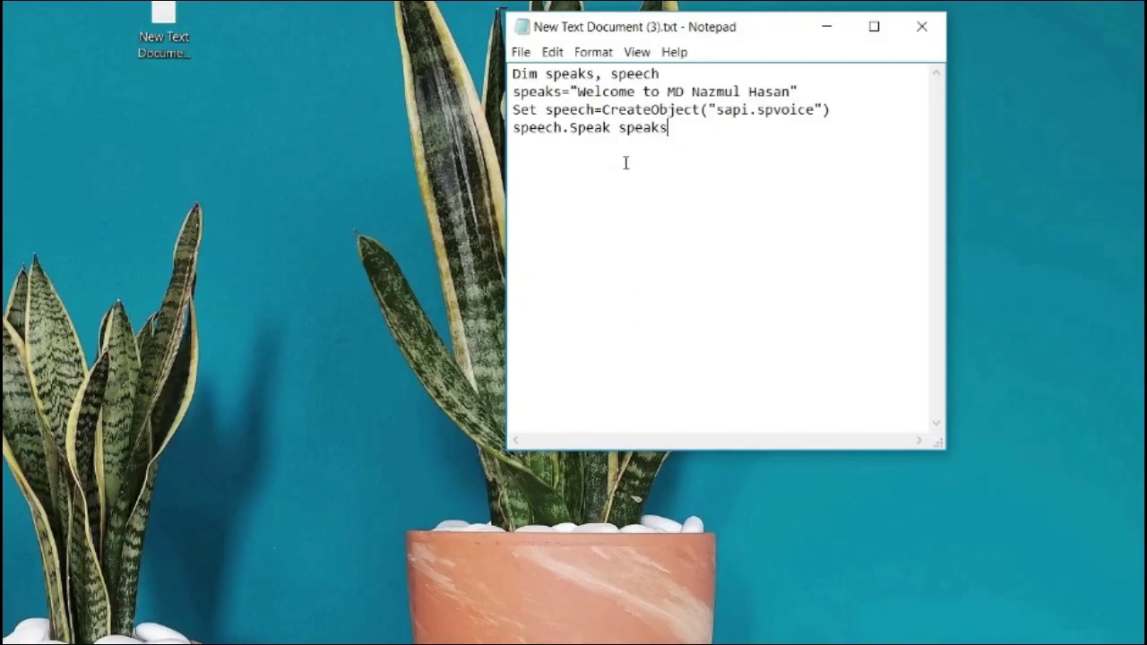
# Highlight the quoted welcome message in the script's second line to examine the text that is spoken.
pyautogui.press('alt')
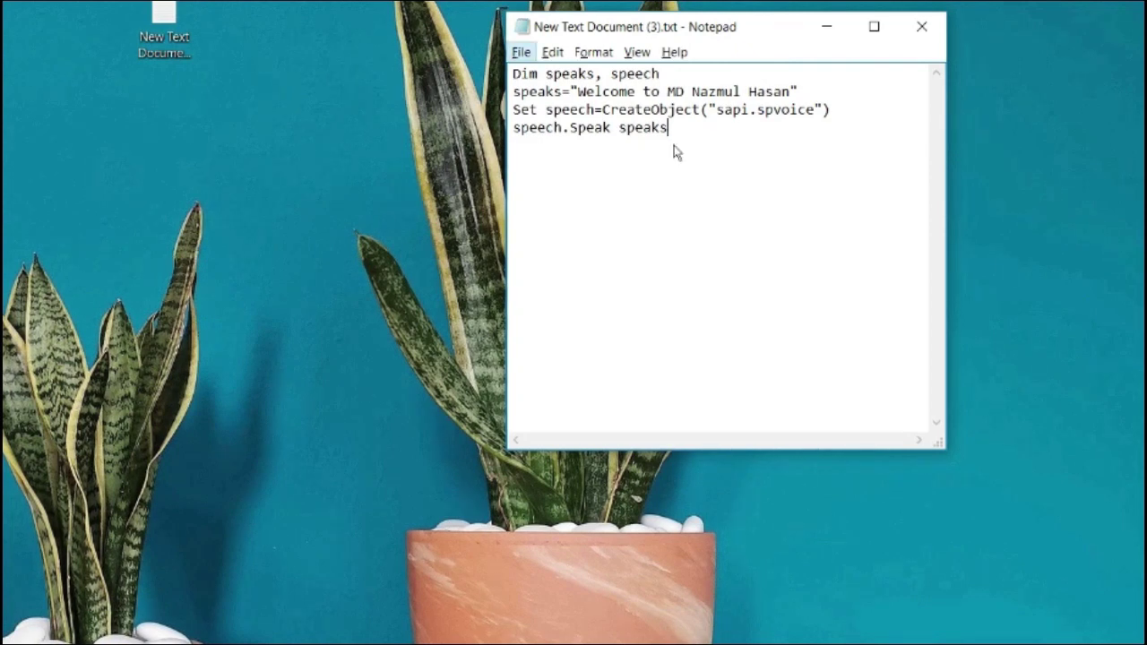
pyautogui.click(581, 91)
pyautogui.moveTo(578, 92); pyautogui.dragTo(794, 91)
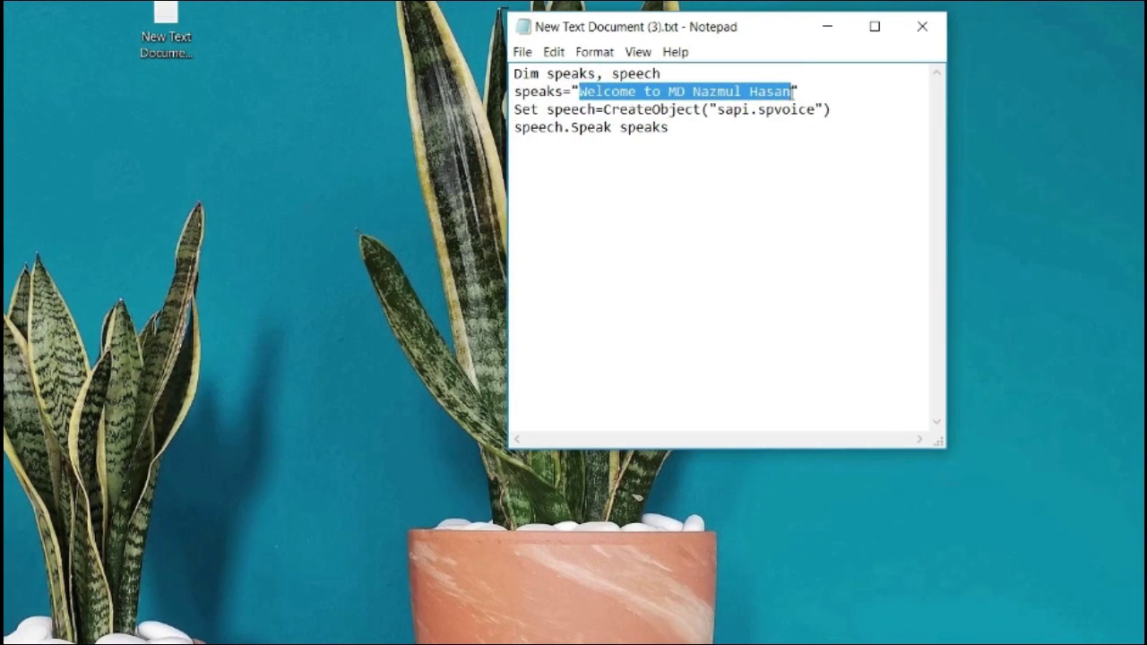
pyautogui.click(787, 90)
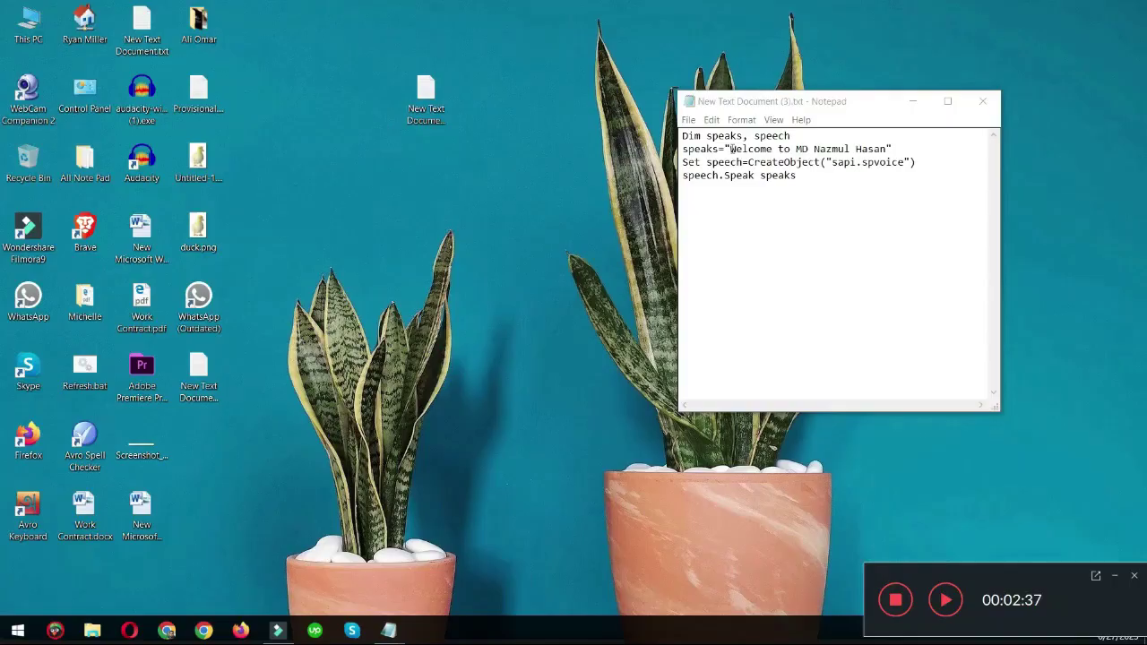
pyautogui.press('F10')
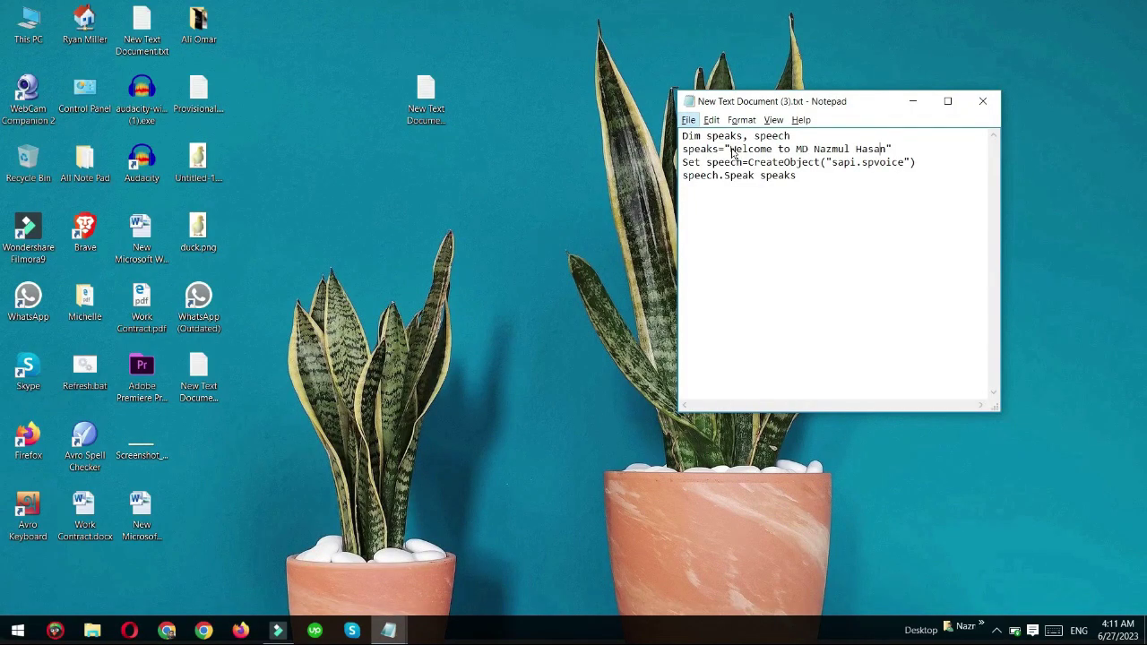
# Save the script under a new name on the Desktop as "welcome voice.vbs".
pyautogui.click(689, 121)
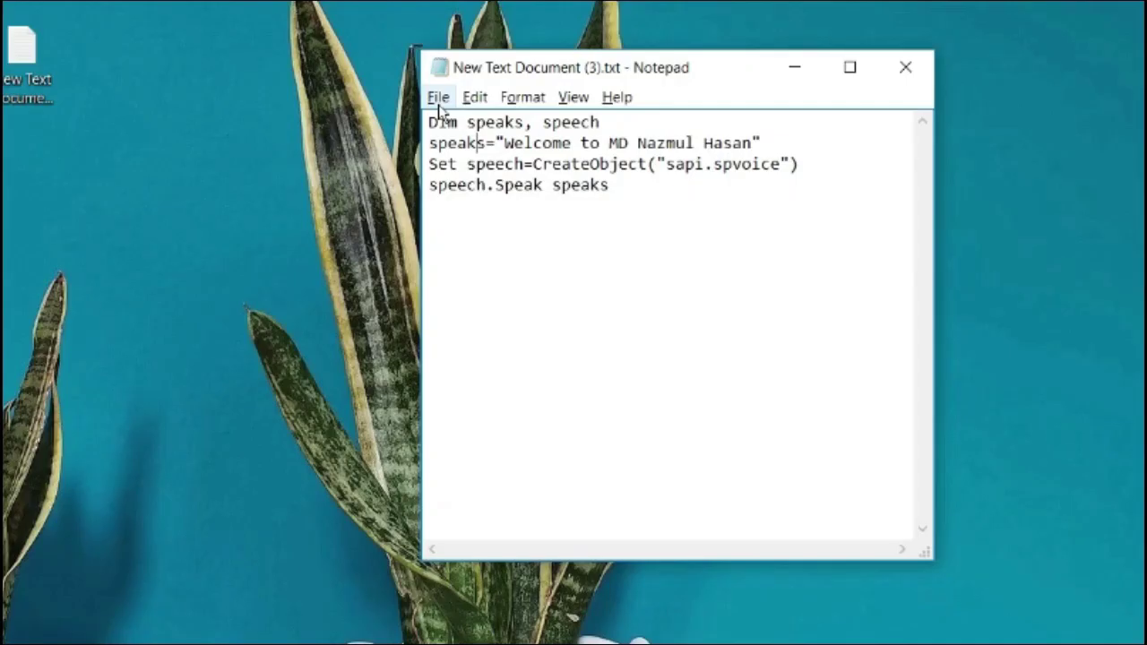
pyautogui.click(436, 99)
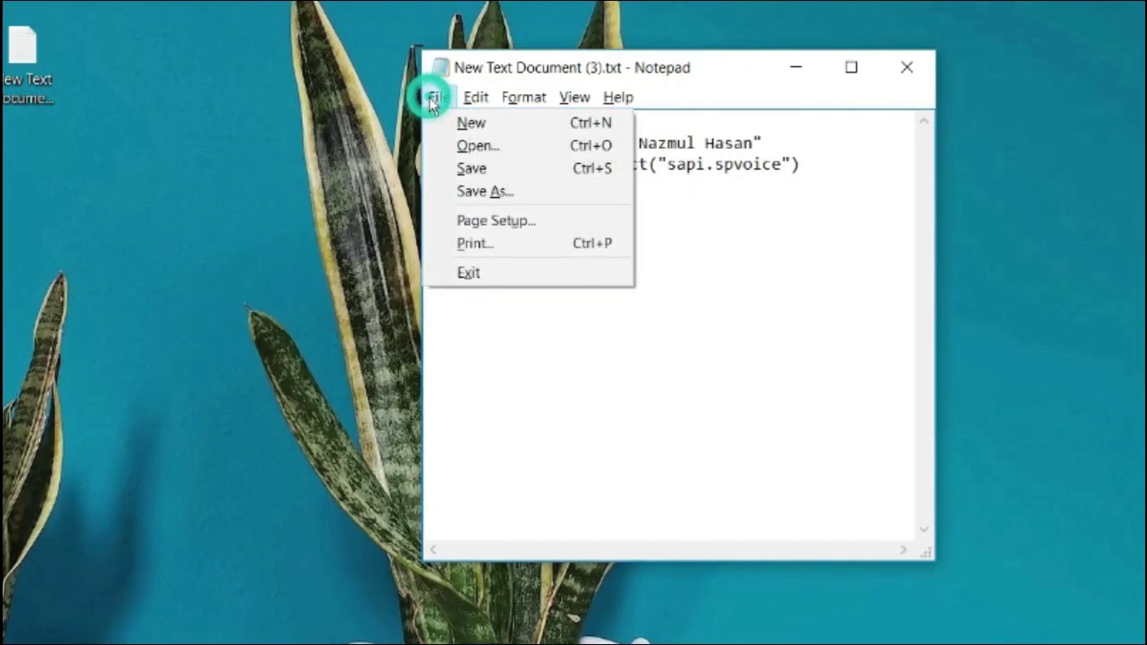
pyautogui.click(492, 192)
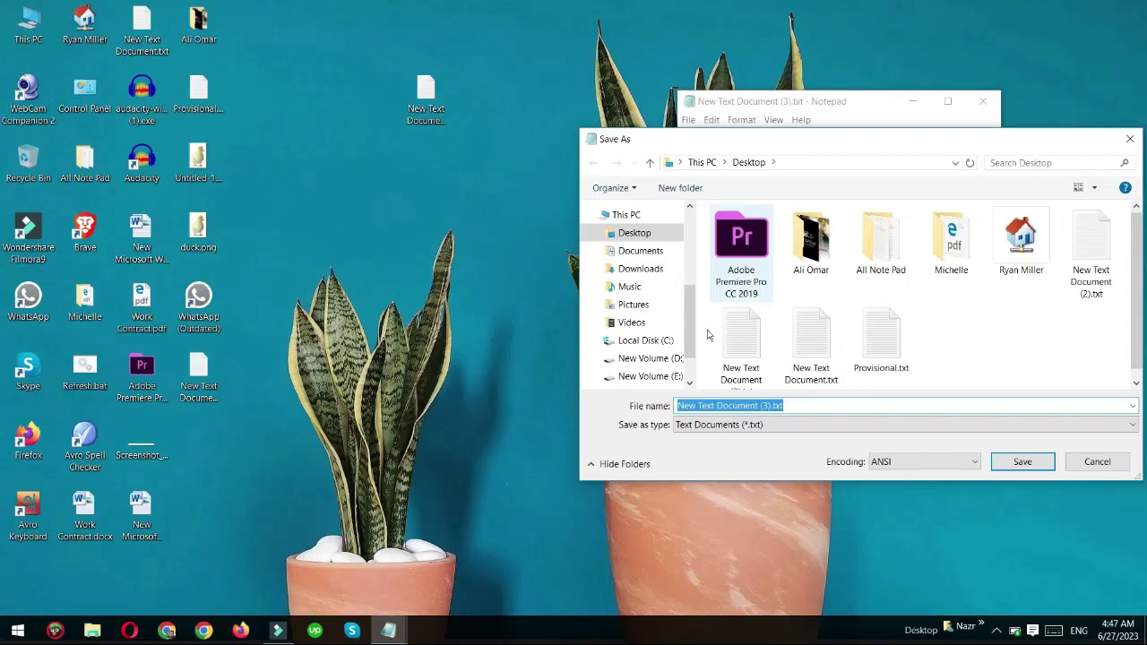
pyautogui.scroll(-1, 707, 334)
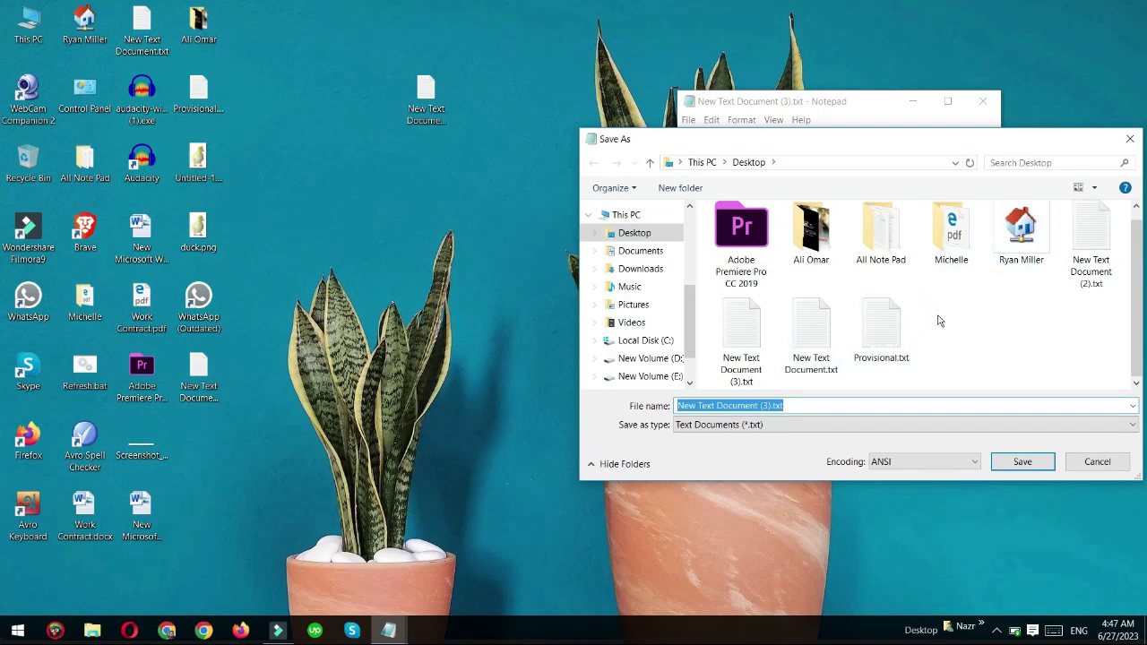
pyautogui.click(797, 409)
pyautogui.doubleClick(796, 409)
pyautogui.click(796, 409)
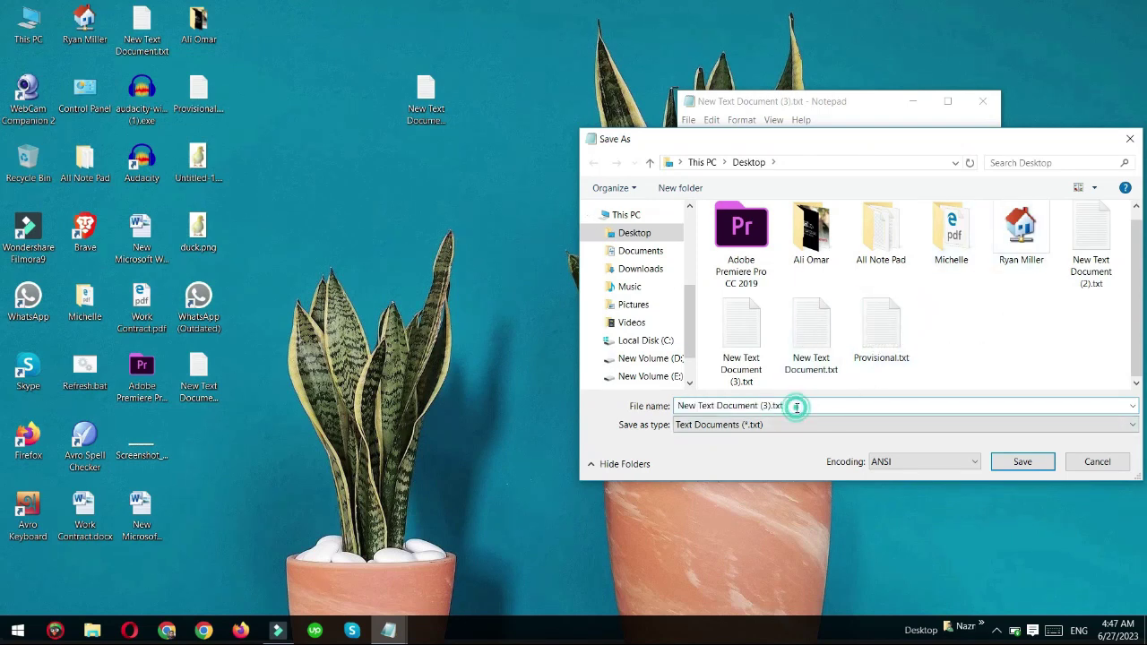
pyautogui.moveTo(796, 409); pyautogui.dragTo(661, 409)
pyautogui.write('w')
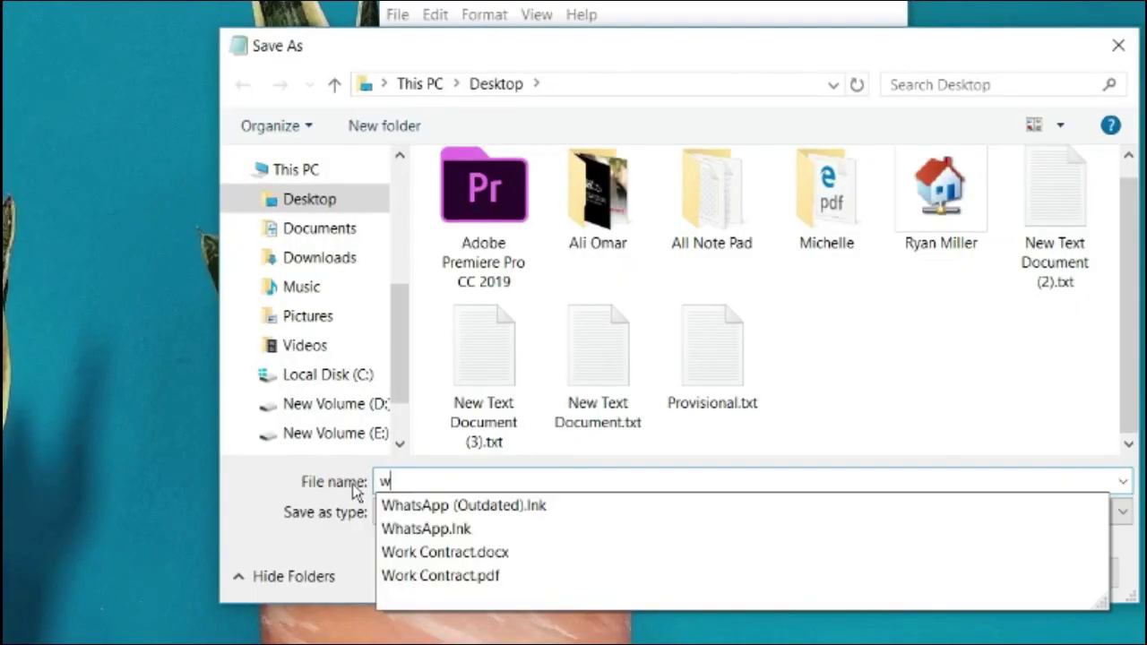
pyautogui.write('elcome')
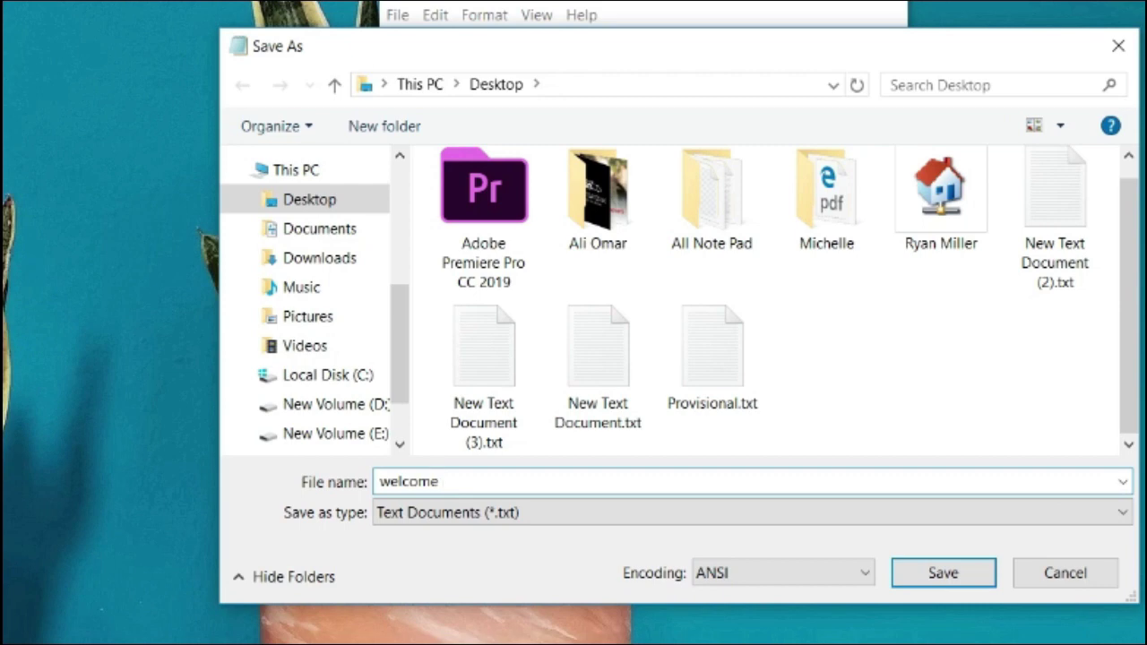
pyautogui.write(' voice')
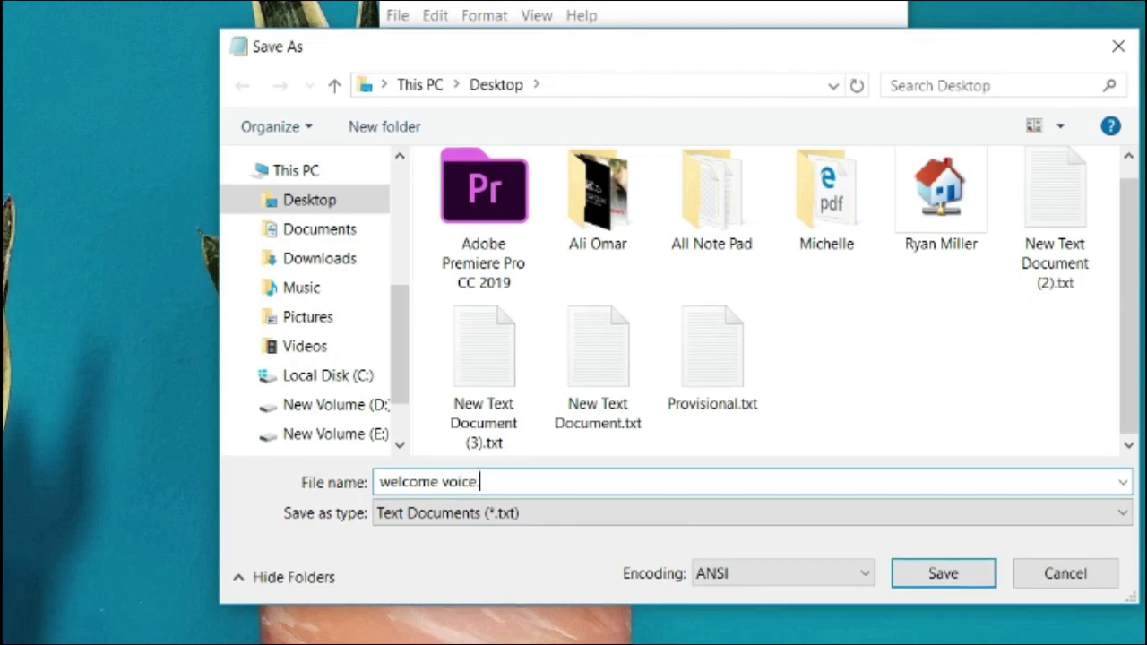
pyautogui.write('.vbs')
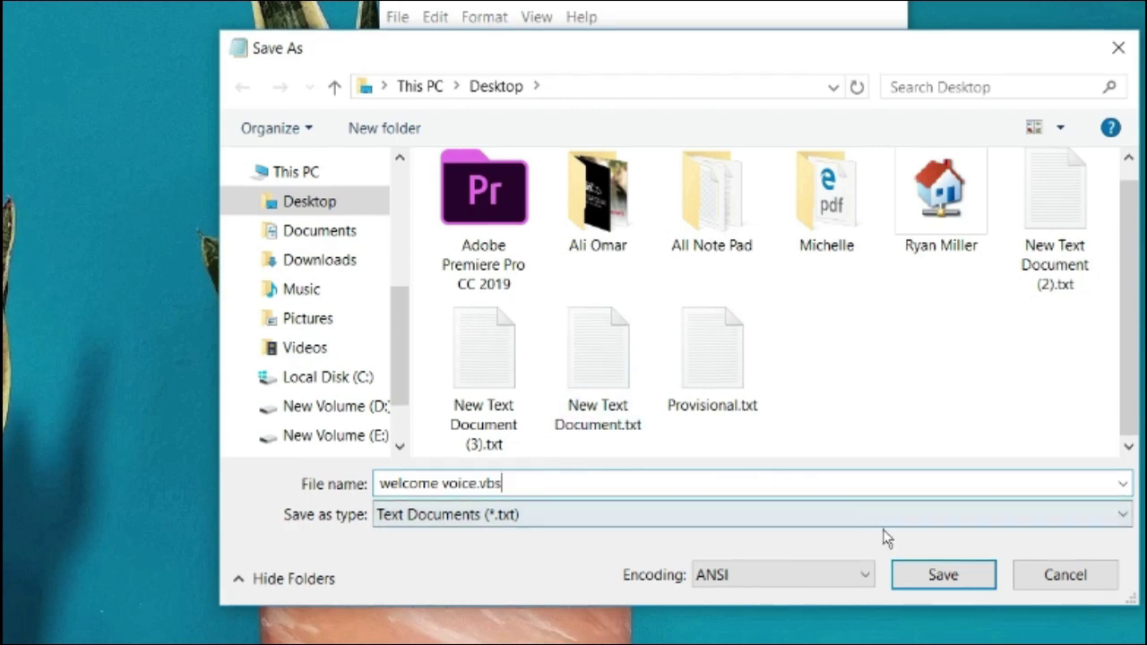
pyautogui.click(942, 583)
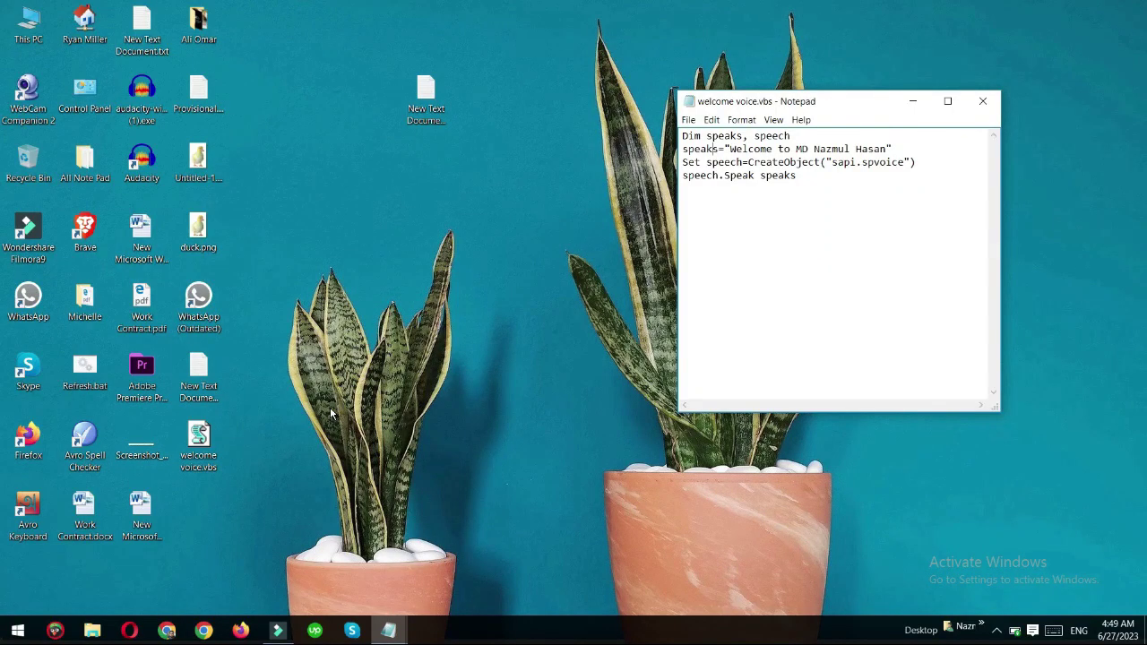
# Minimize Notepad and open the Windows Startup folder by running shell:startup.
pyautogui.click(913, 101)
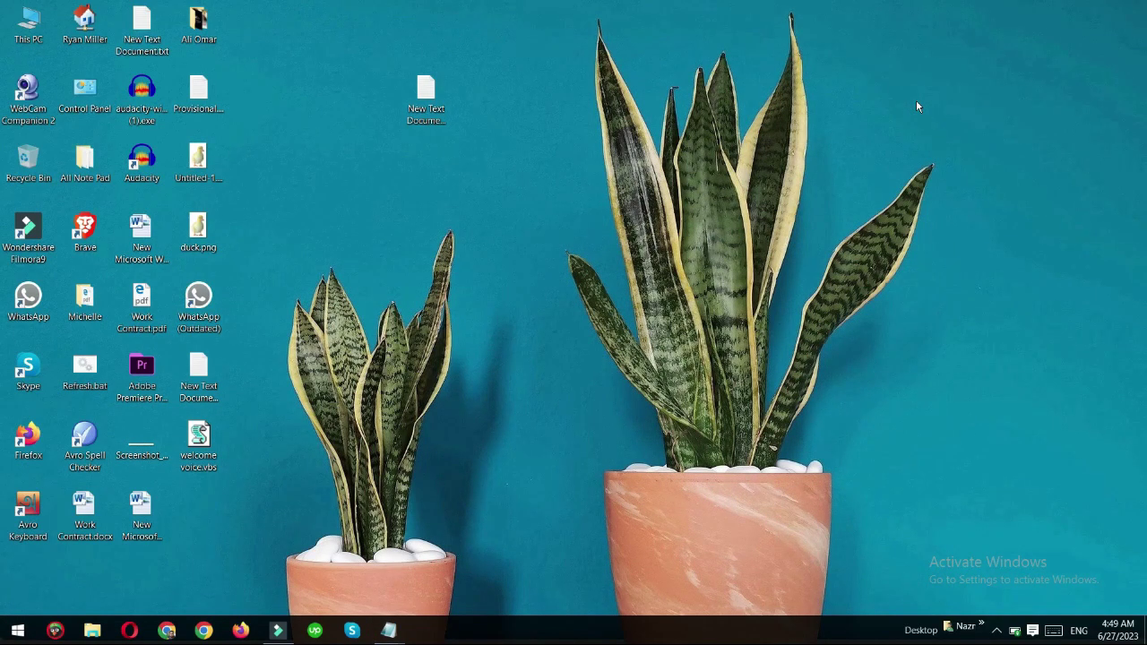
pyautogui.press('super+r')
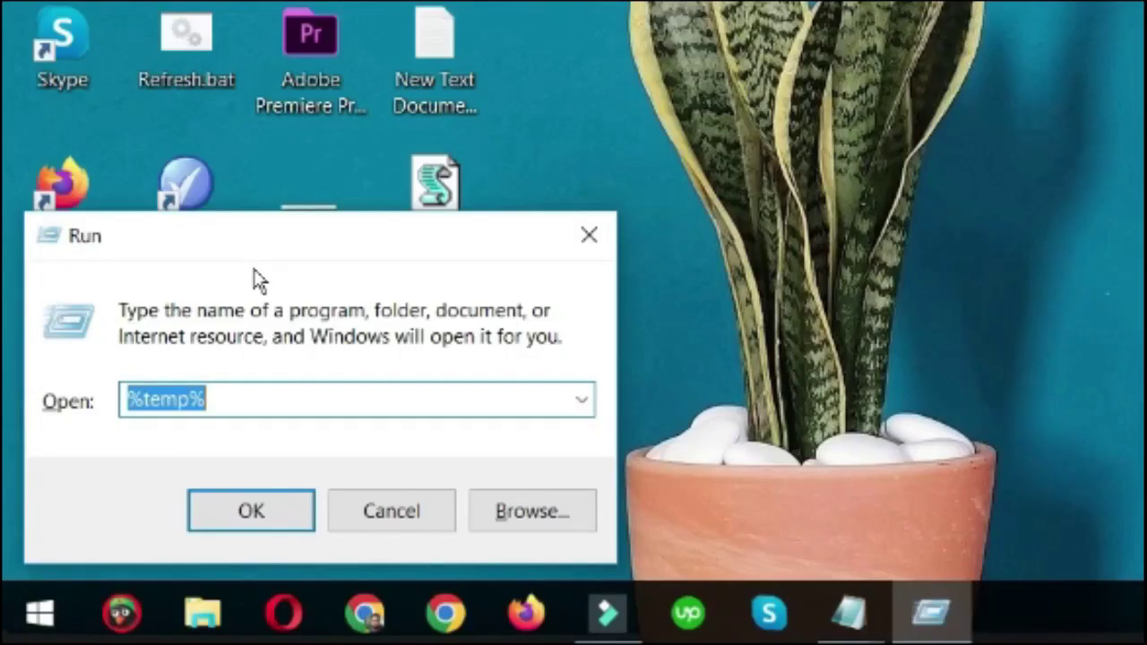
pyautogui.click(255, 280)
pyautogui.write('shel')
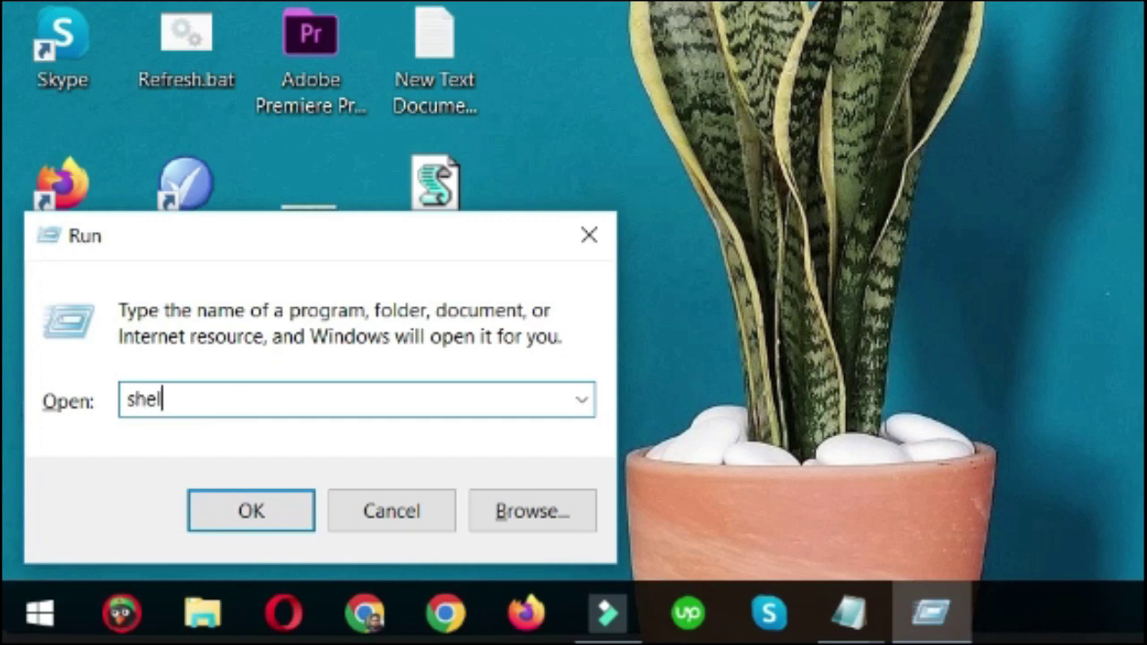
pyautogui.write('l:start')
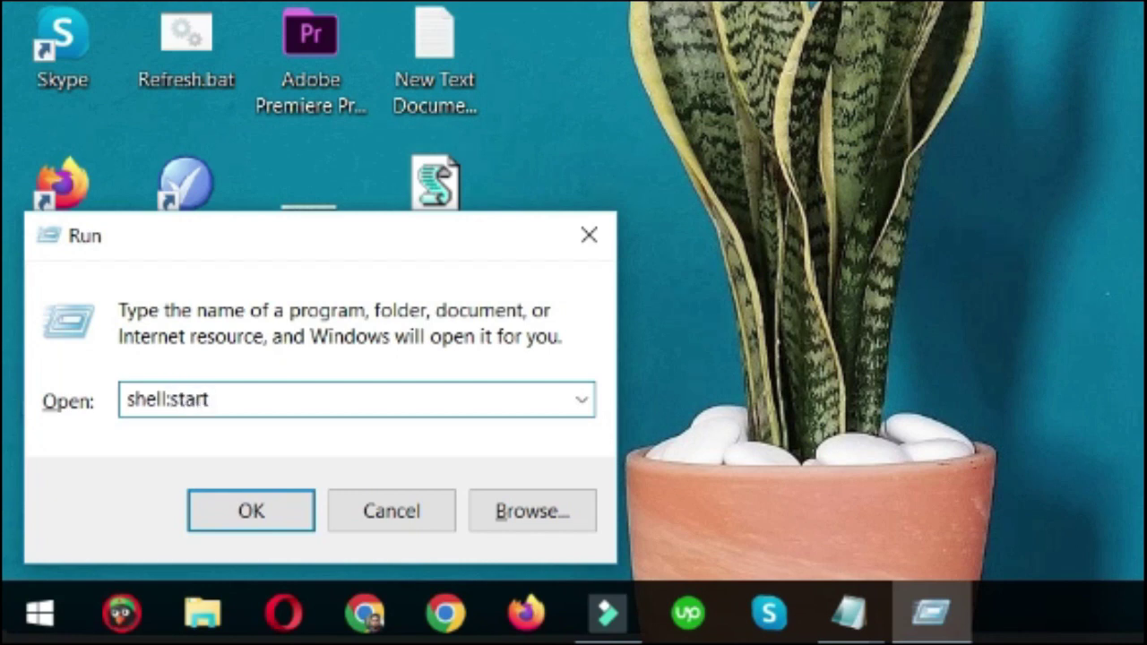
pyautogui.write('up')
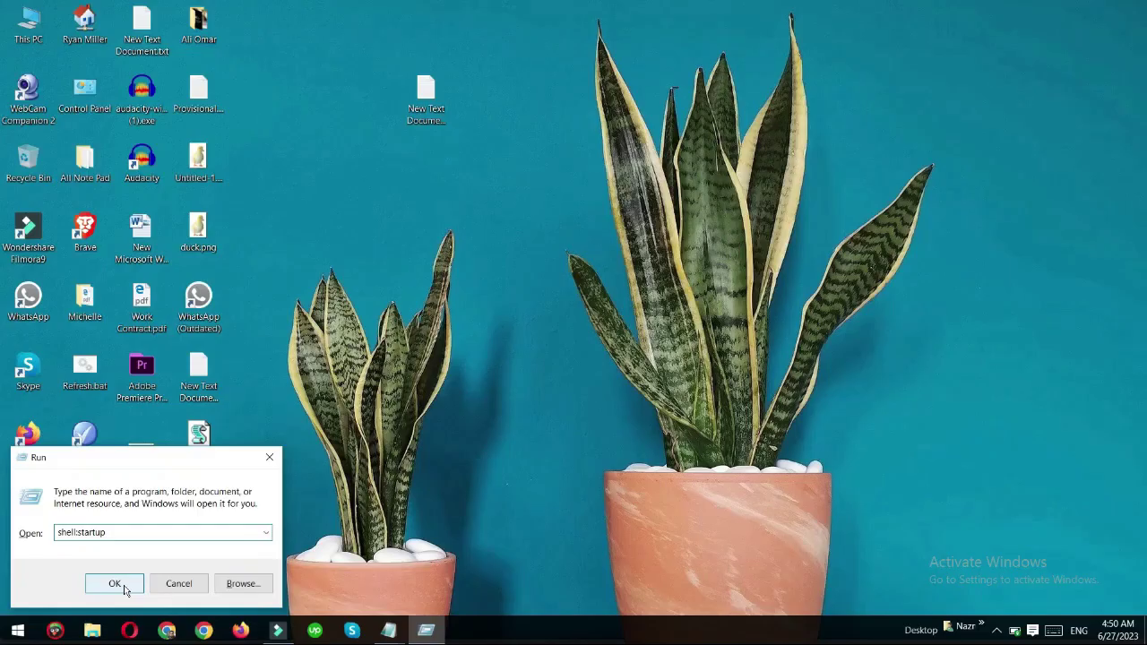
pyautogui.click(283, 523)
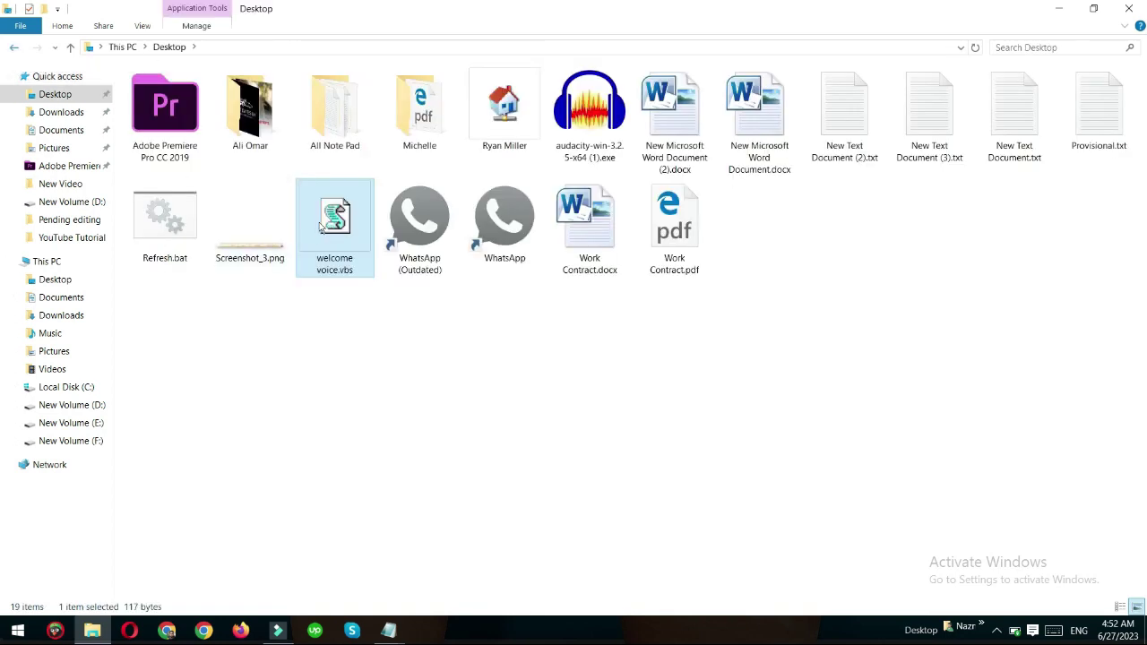
# Copy welcome voice.vbs from the Desktop folder and paste it into the Startup folder.
pyautogui.rightClick(334, 230)
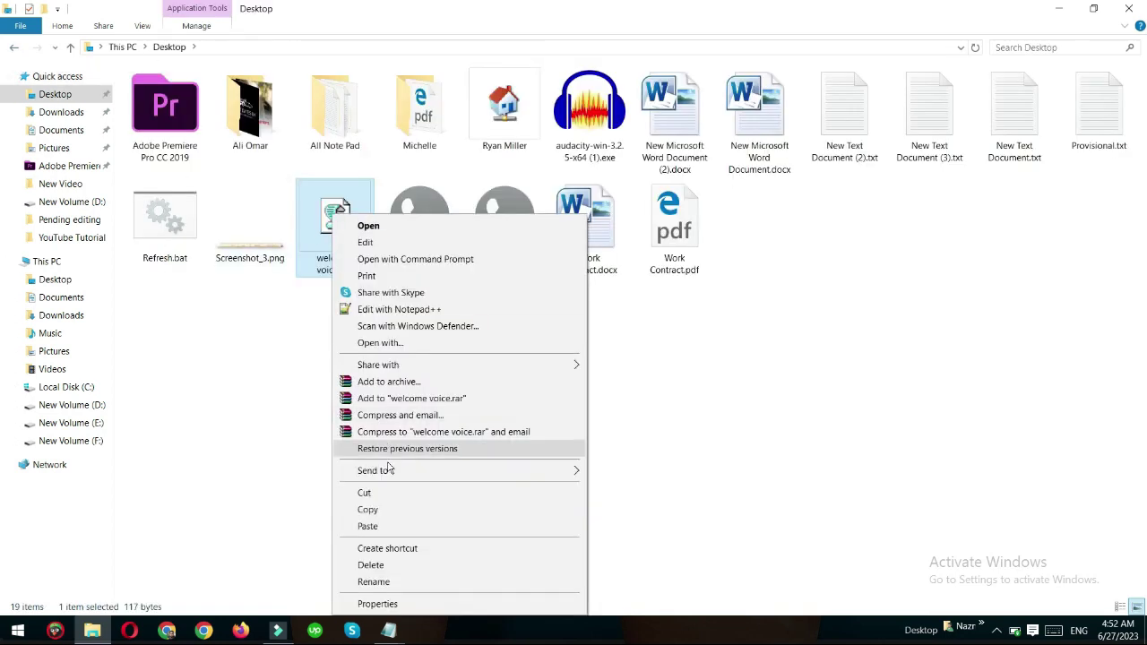
pyautogui.click(389, 511)
pyautogui.click(13, 47)
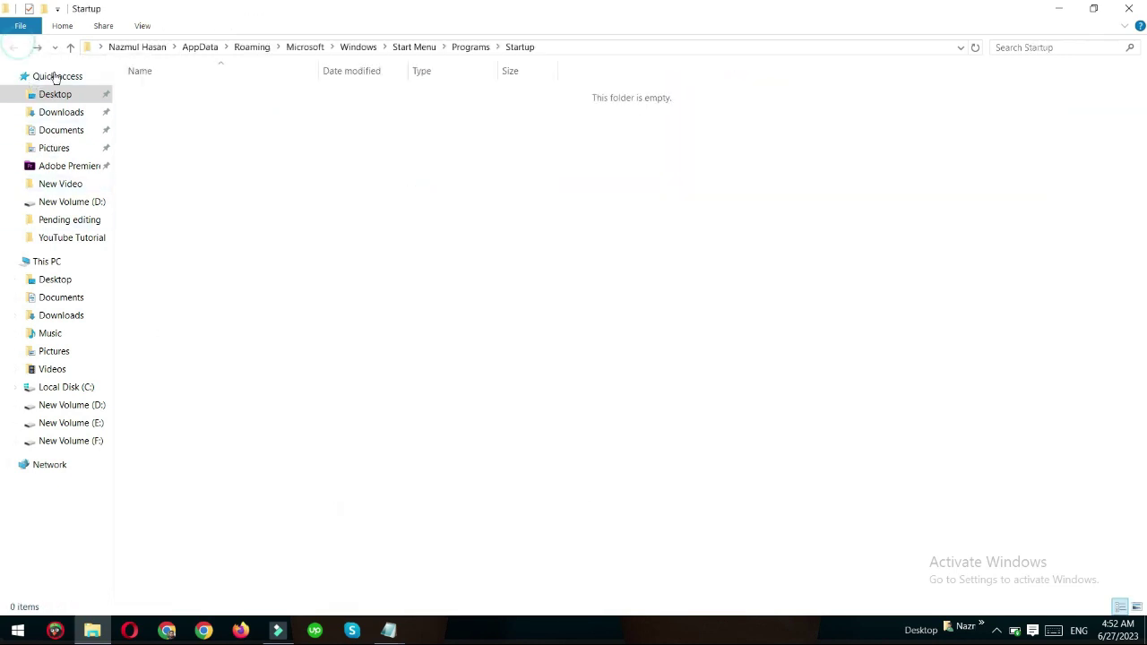
pyautogui.rightClick(464, 210)
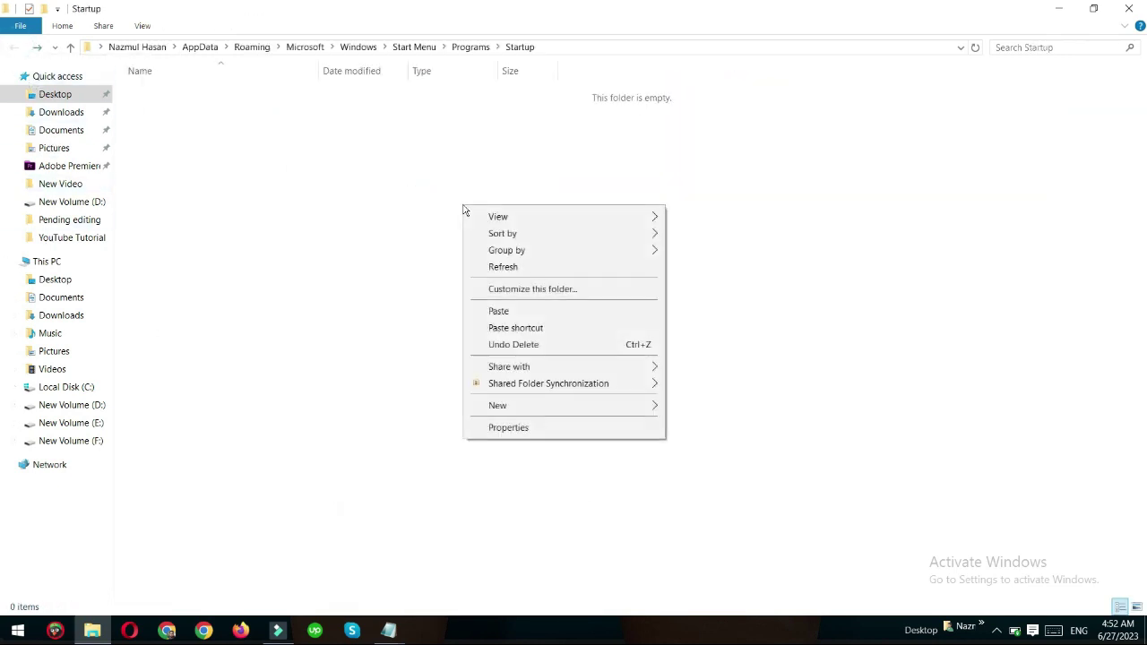
pyautogui.click(517, 313)
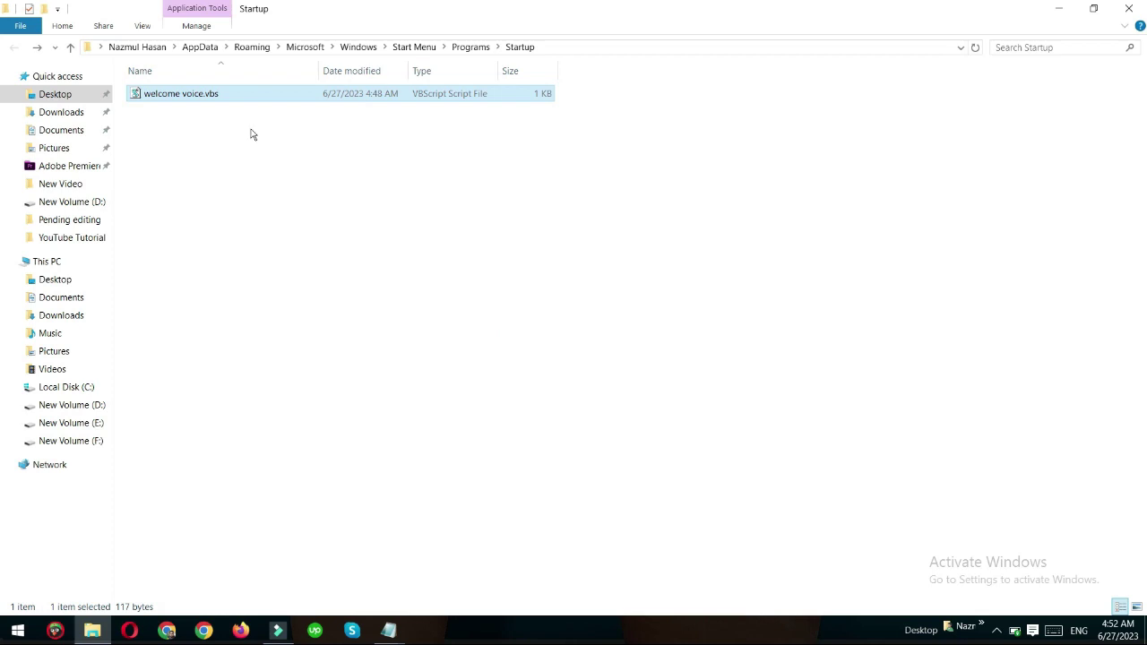
# Open the Startup folder's copy of welcome voice.vbs for editing in Notepad.
pyautogui.rightClick(184, 99)
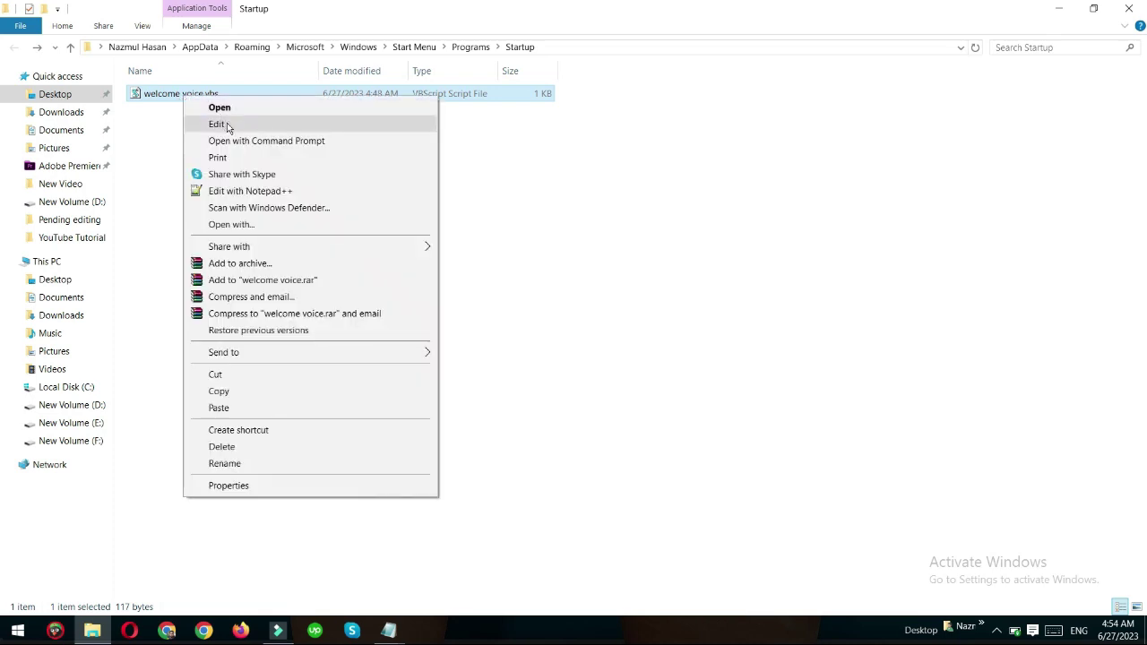
pyautogui.click(225, 123)
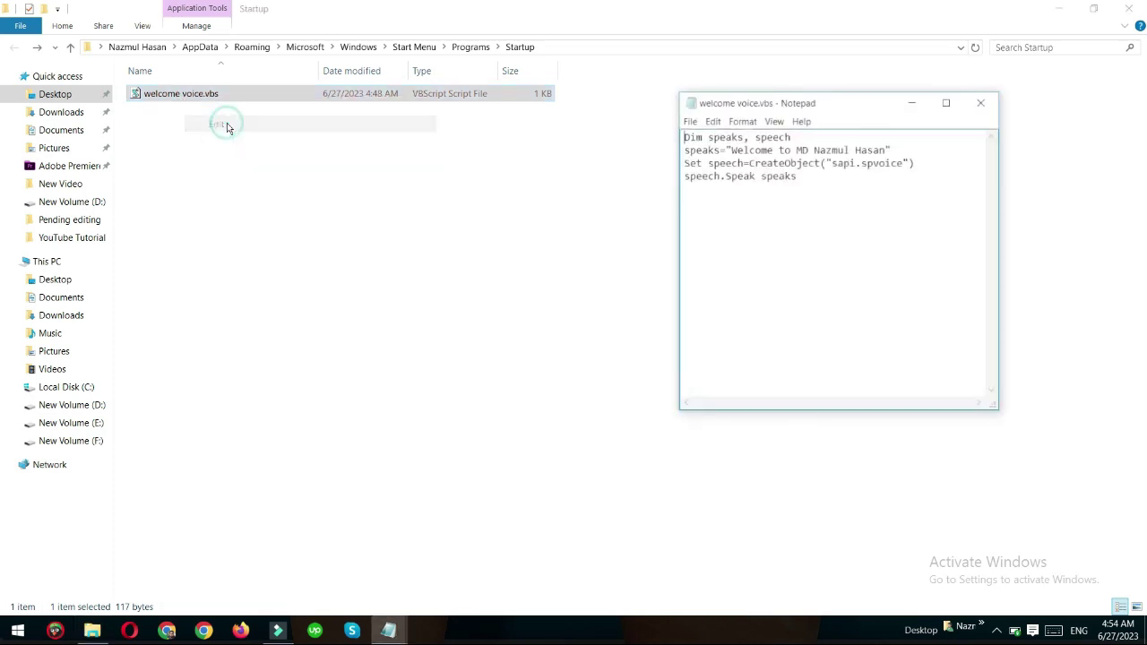
# Highlight the quoted welcome message in the script's speaks line to review it, and close the script without editing.
pyautogui.doubleClick(730, 149)
pyautogui.moveTo(731, 148); pyautogui.dragTo(887, 149)
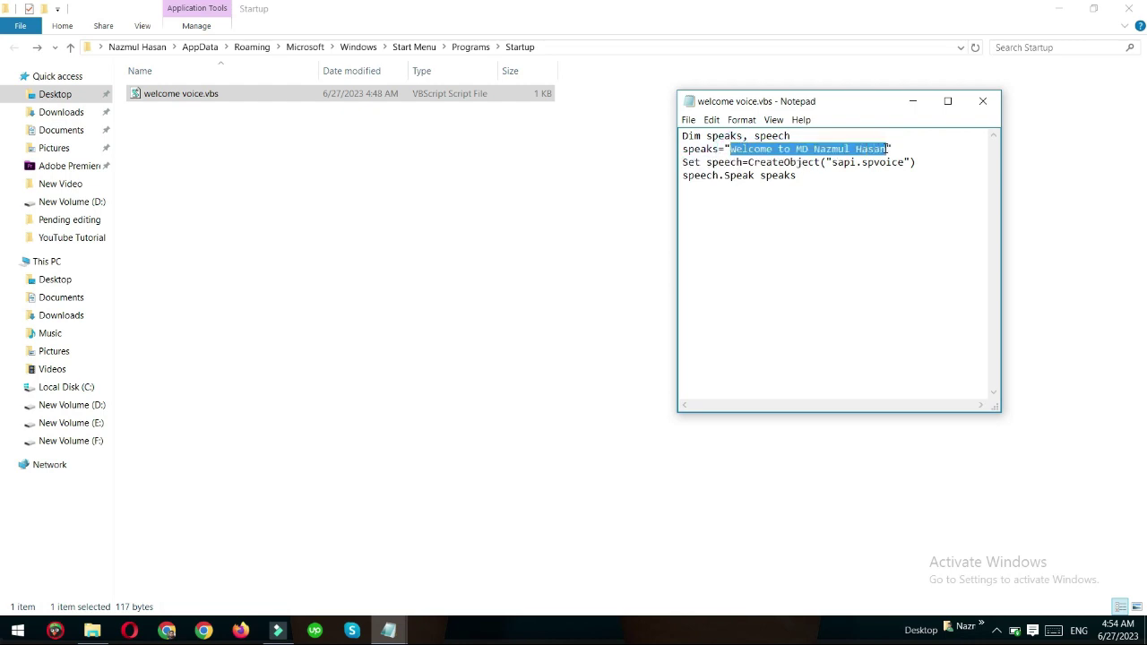
pyautogui.click(812, 150)
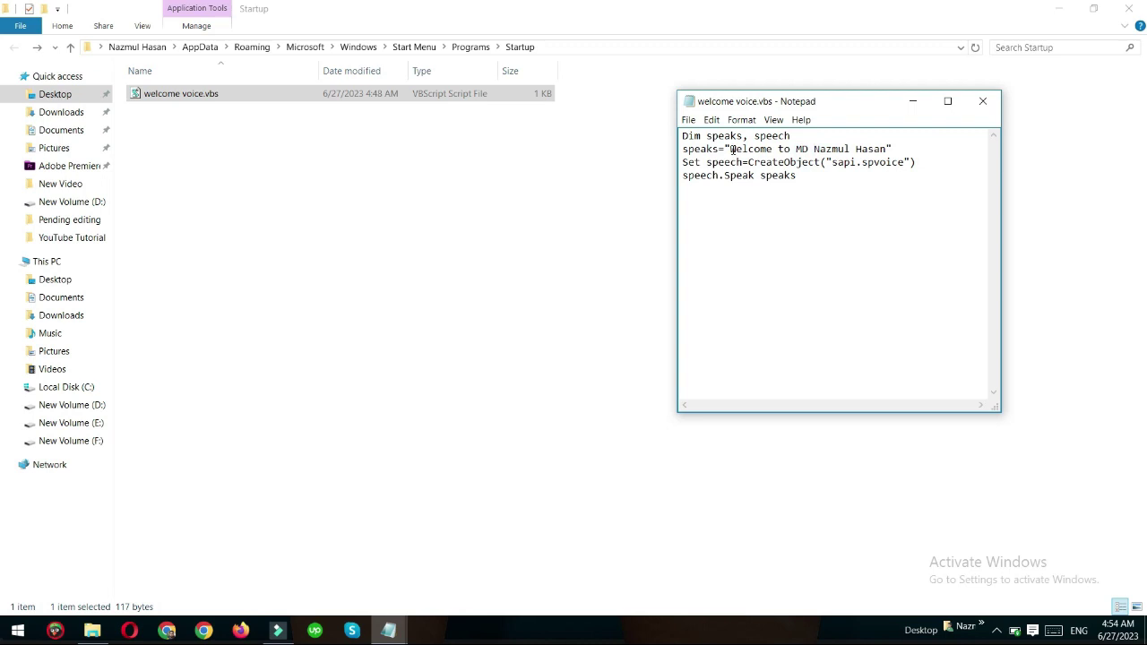
pyautogui.press('alt')
pyautogui.click(732, 147)
pyautogui.moveTo(732, 147); pyautogui.dragTo(888, 149)
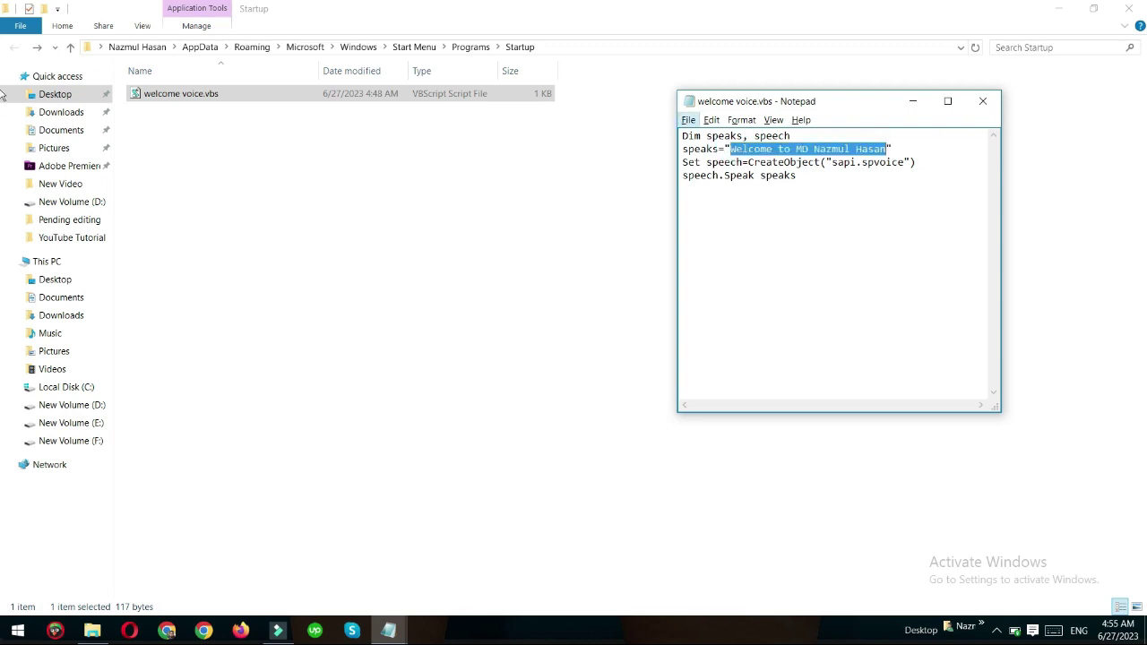
pyautogui.click(982, 100)
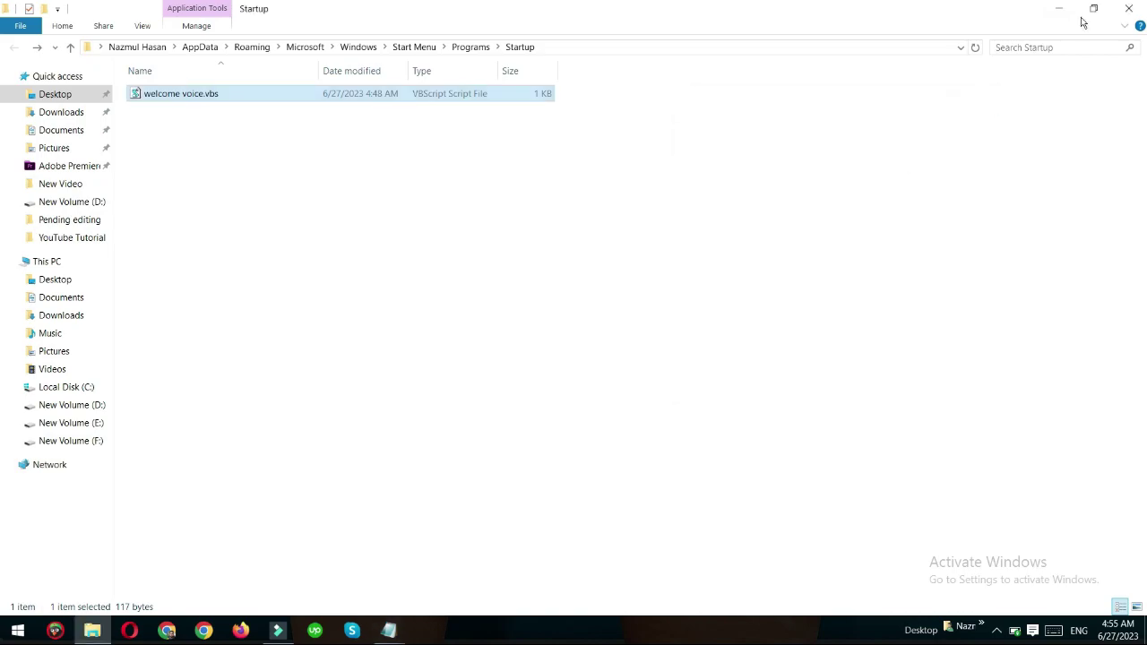
# Close the Startup folder window and restart the computer to test the welcome voice at login.
pyautogui.click(1134, 10)
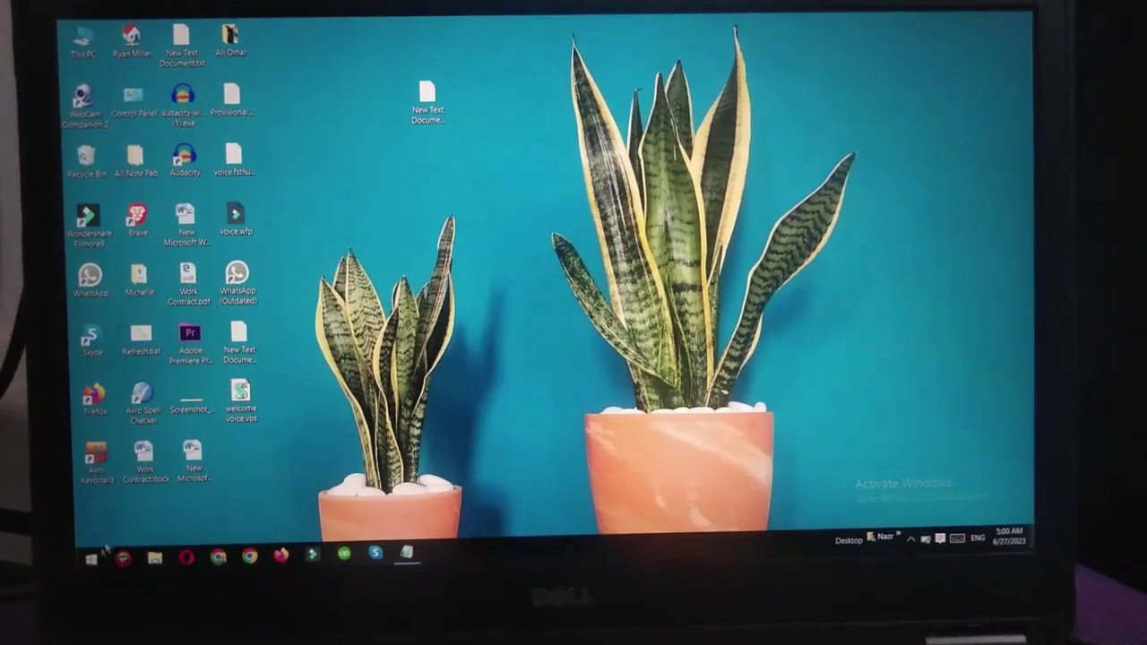
pyautogui.click(86, 563)
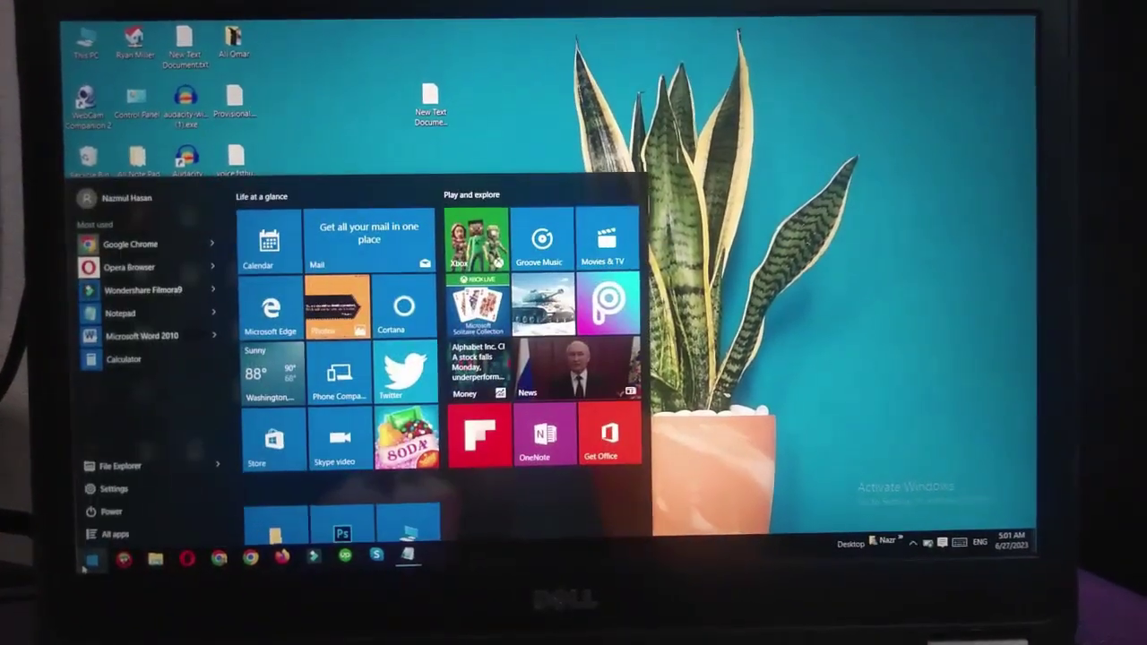
pyautogui.click(110, 512)
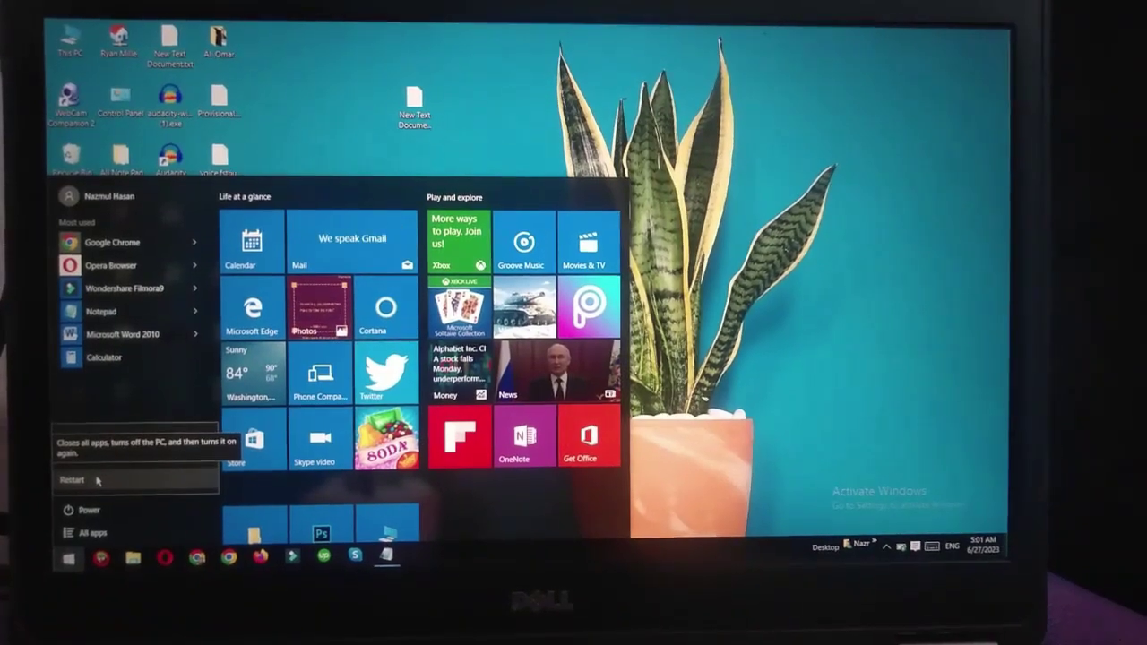
pyautogui.click(98, 481)
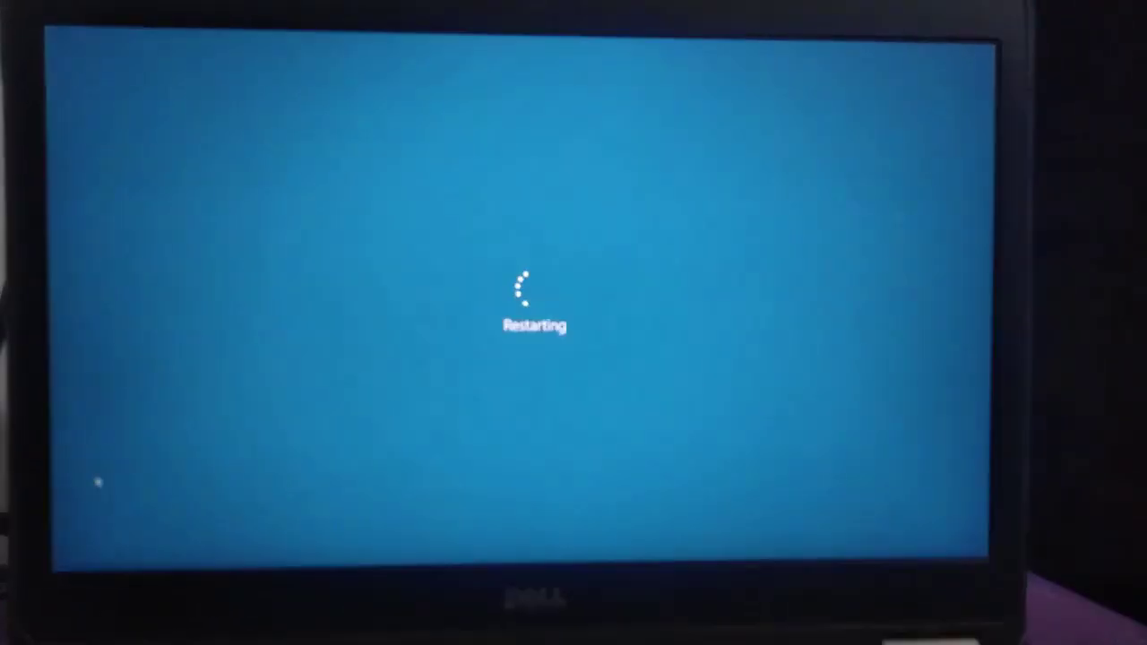